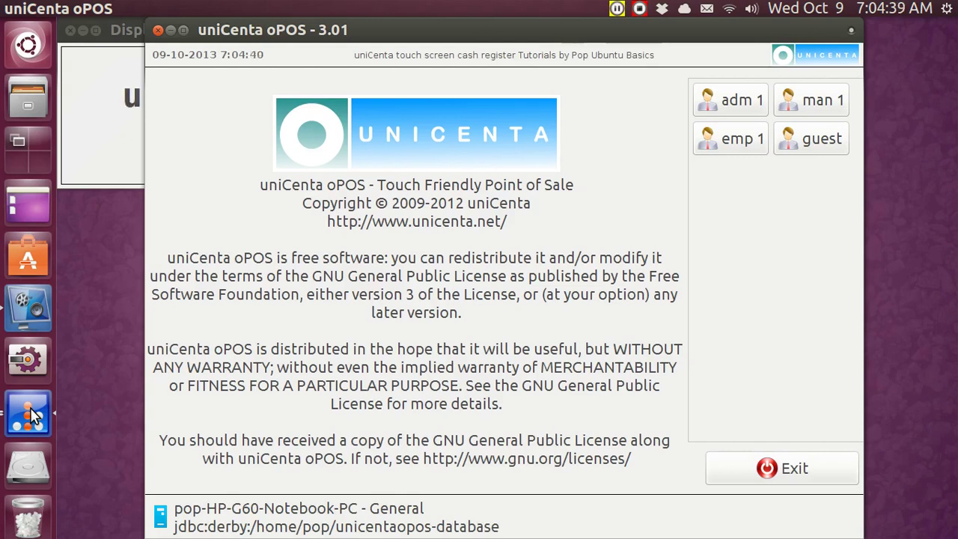
- Maximize the uniCenta oPOS login window with Ctrl+Super+Up
key(ctrl+super+Up)
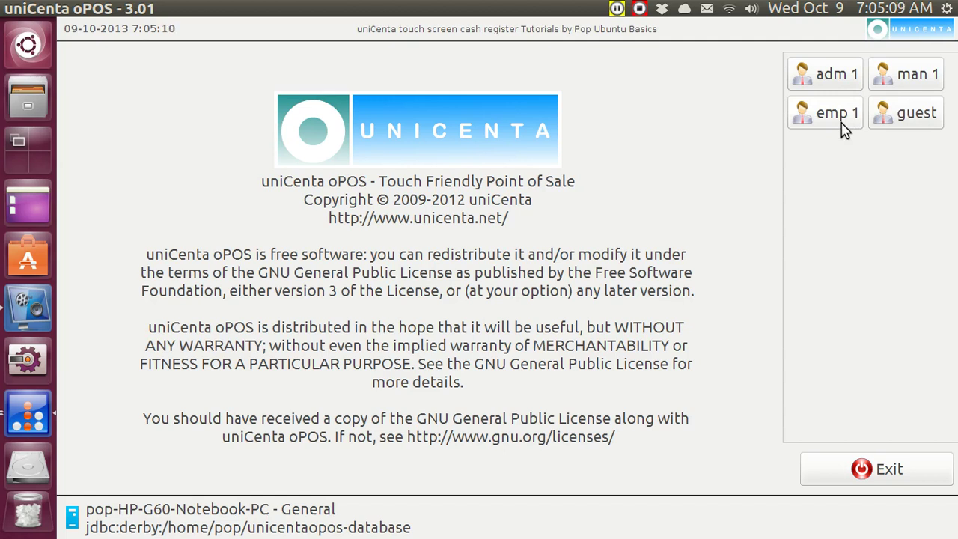
- Log in as adm 1 and open Maintenance > Users, jumping to the last record, guest
click(837, 81)
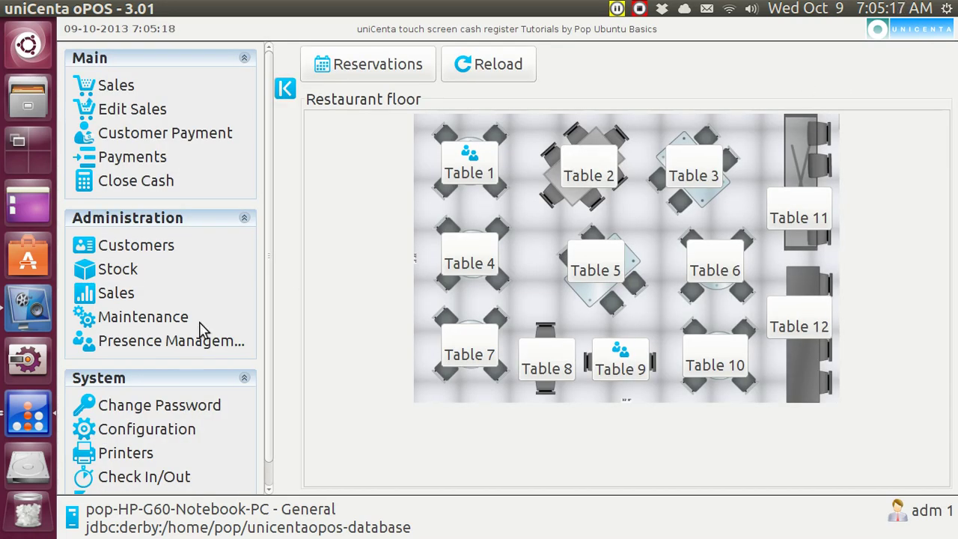
click(166, 318)
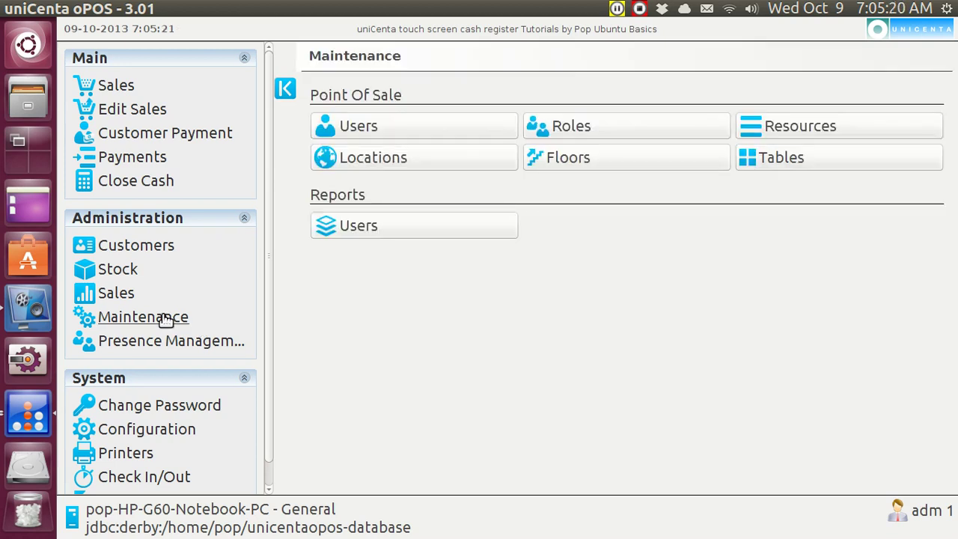
click(356, 131)
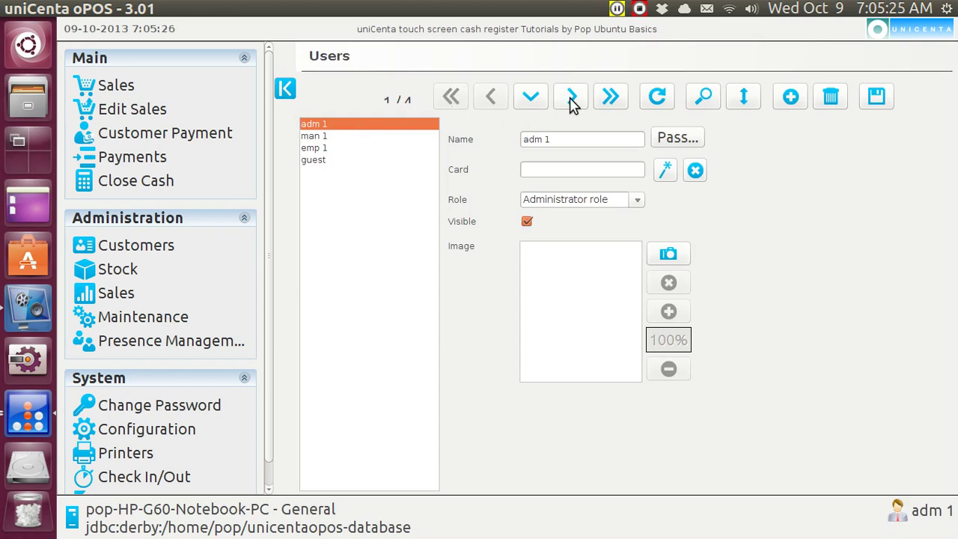
click(611, 98)
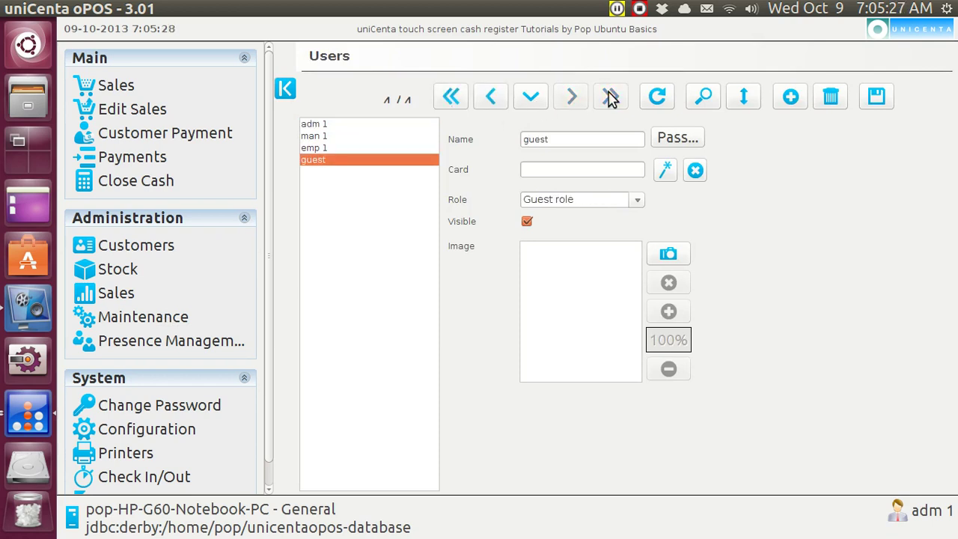
- Create user 'emp 2' with a confirmed password and the Employee role, and save it
click(791, 97)
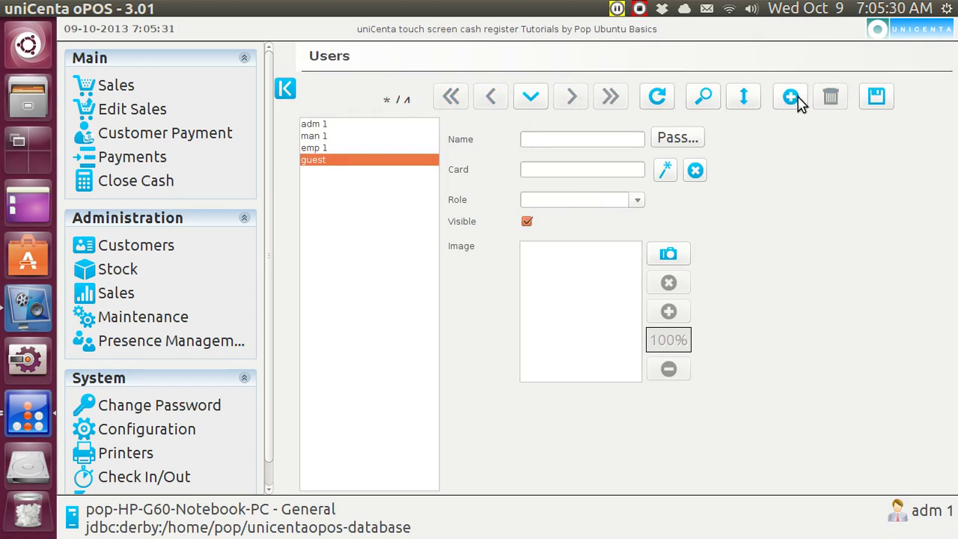
click(559, 140)
text(e)
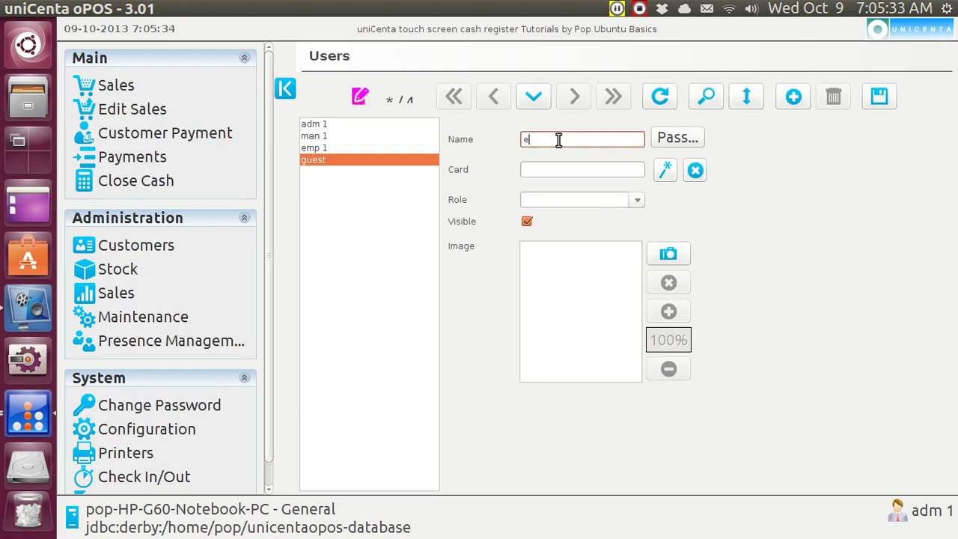
text(mp 2)
click(678, 140)
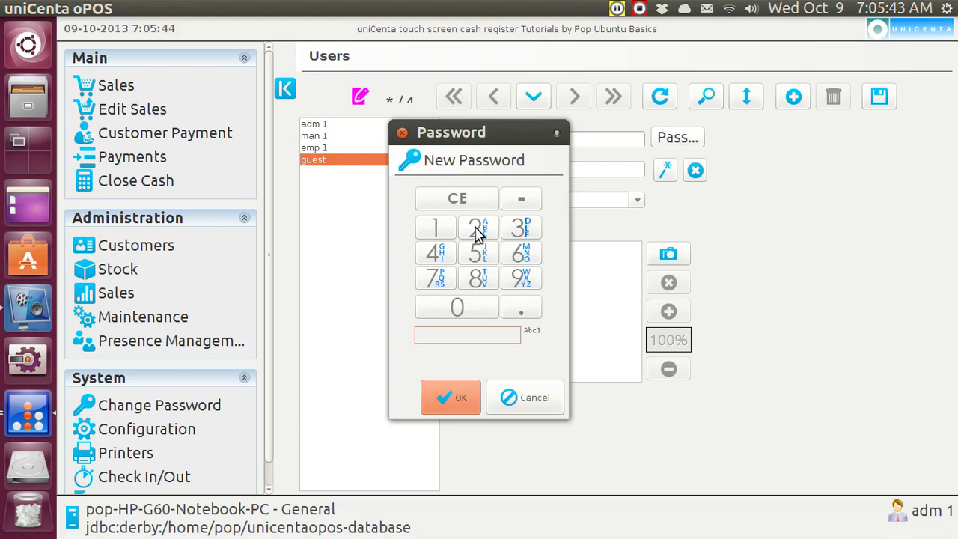
click(456, 401)
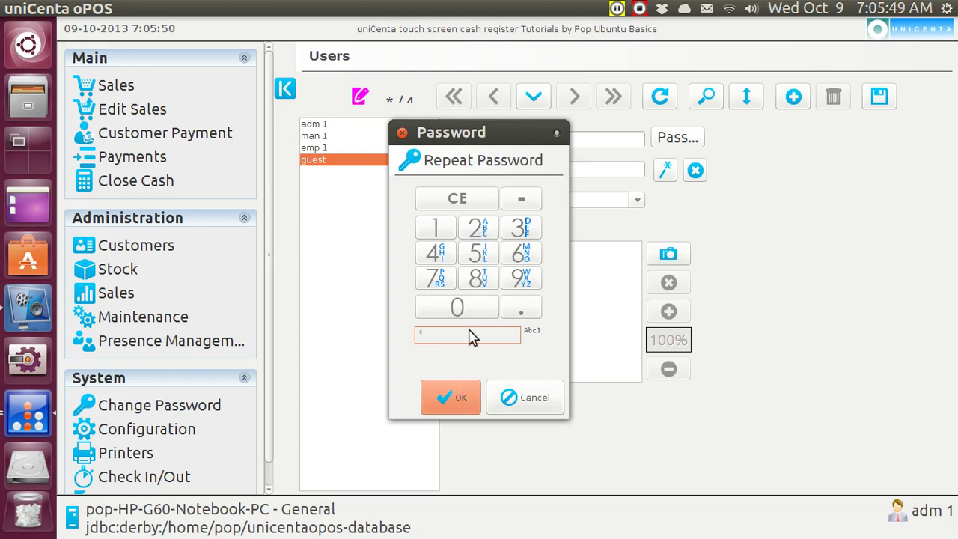
click(455, 399)
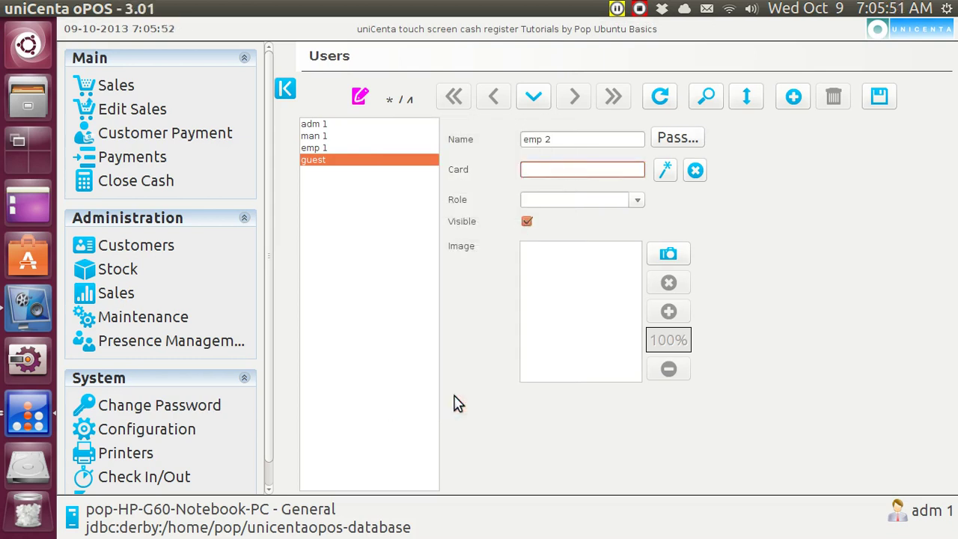
click(638, 204)
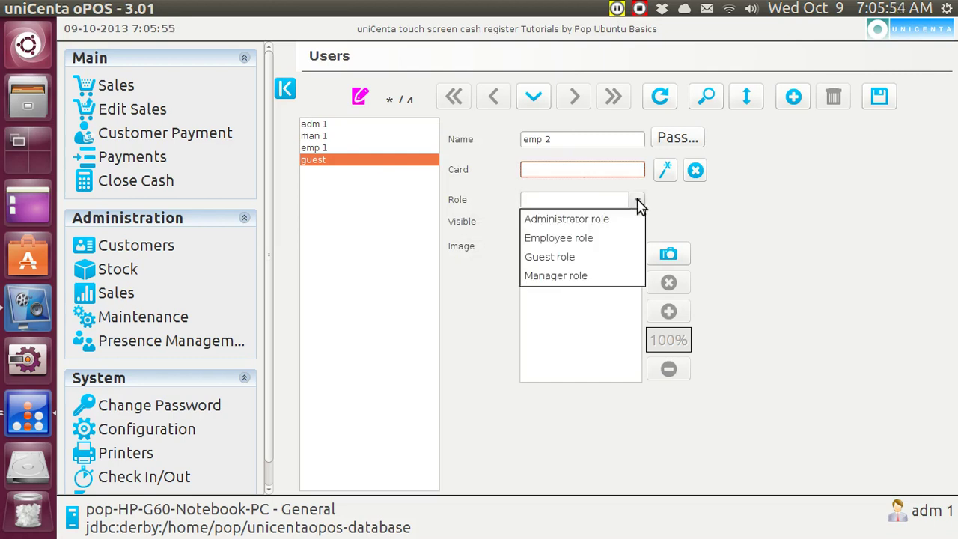
click(614, 240)
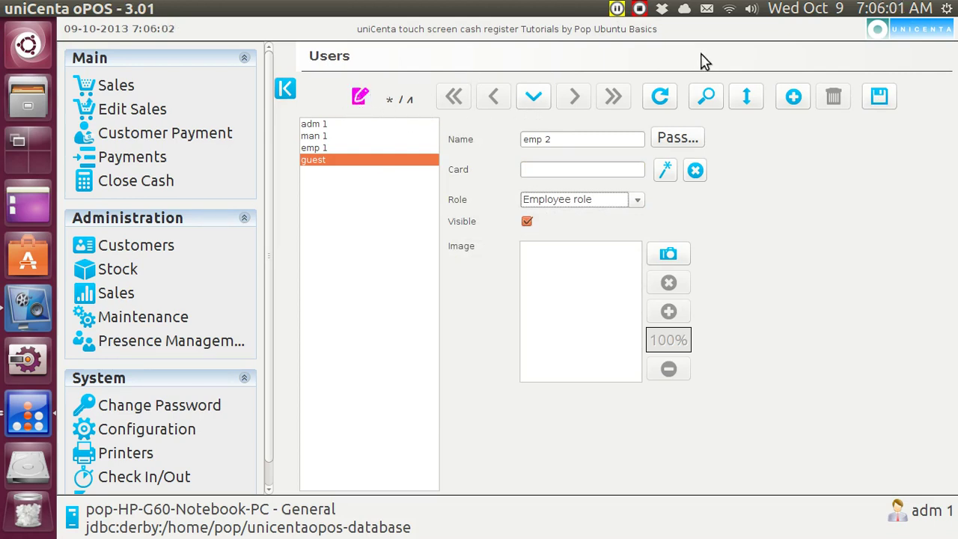
click(878, 97)
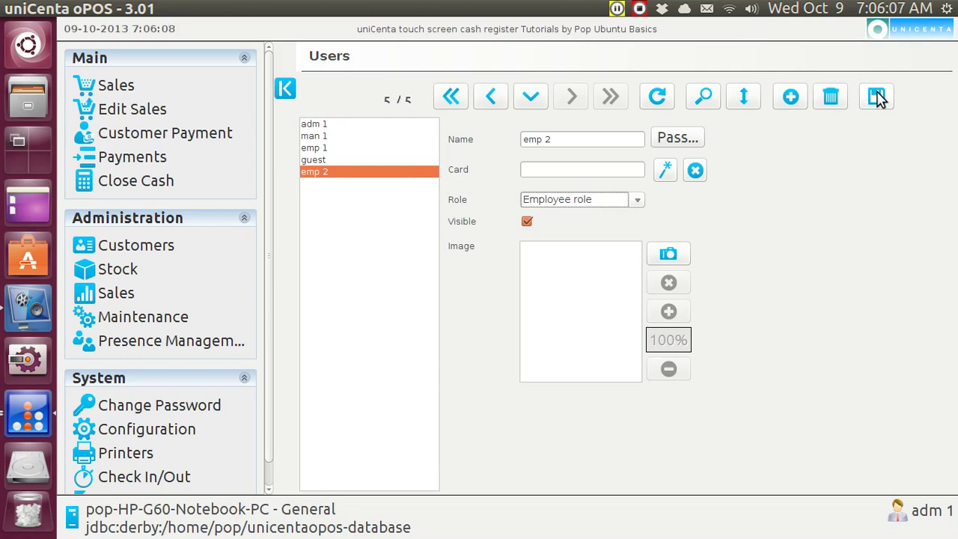
- Create user 'emp 3' with a one-digit password entered twice and the Employee role, and save it
click(791, 98)
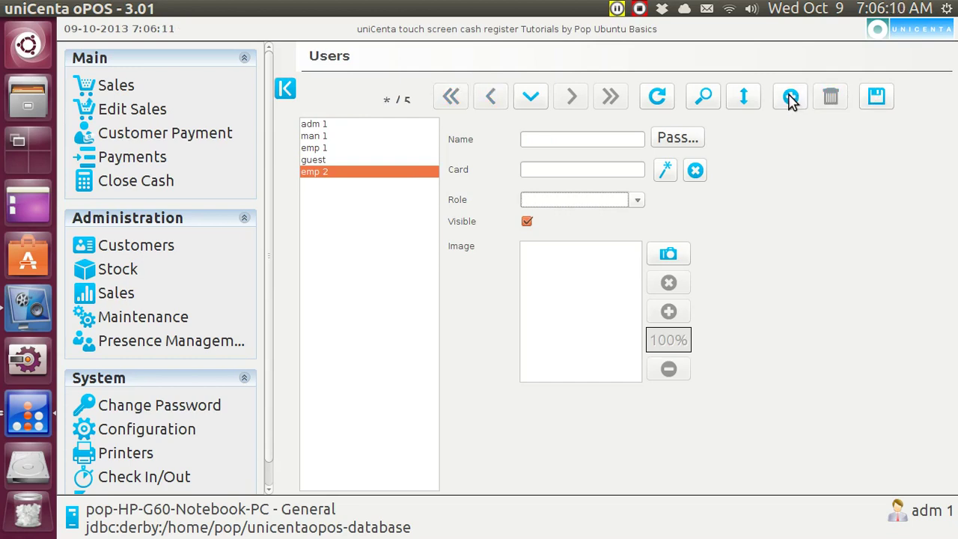
click(547, 139)
text(em)
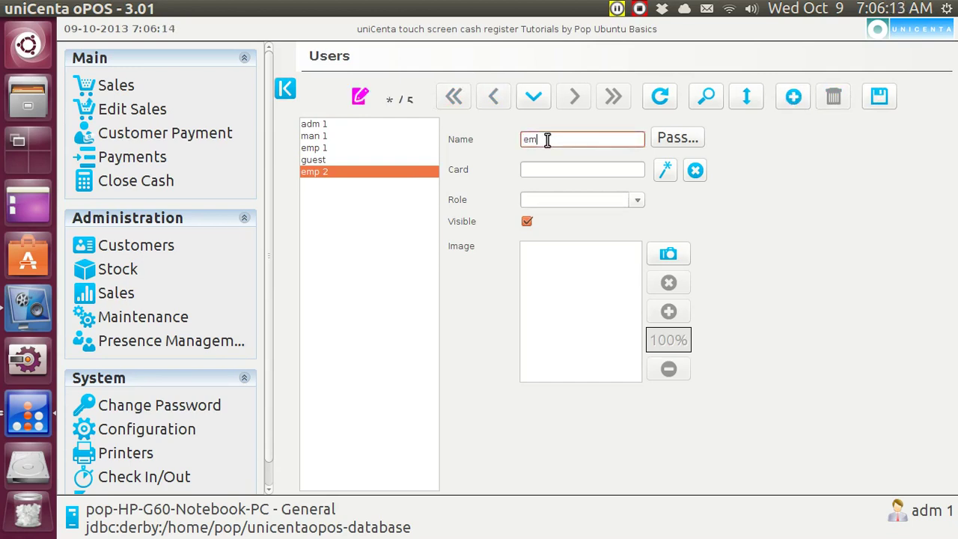
text(p 3)
click(674, 139)
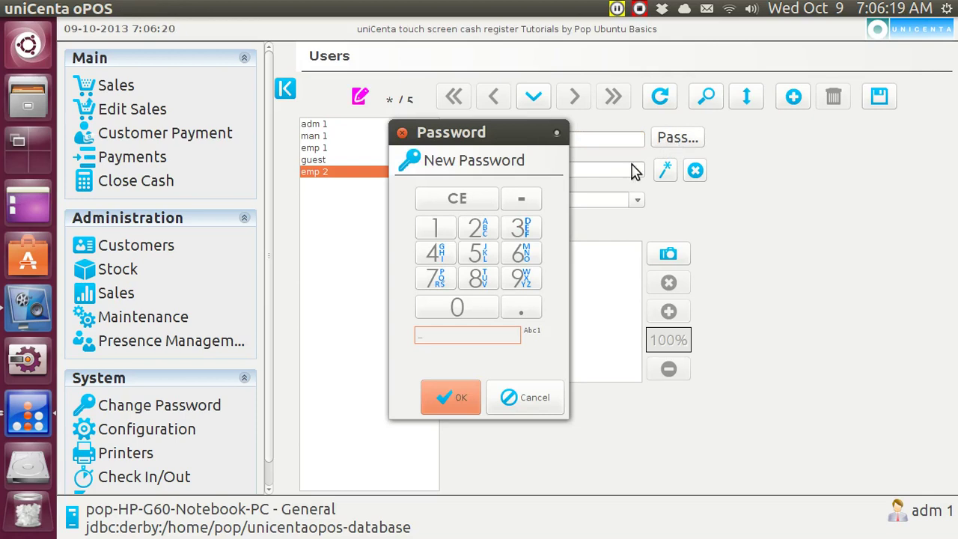
click(522, 228)
click(449, 399)
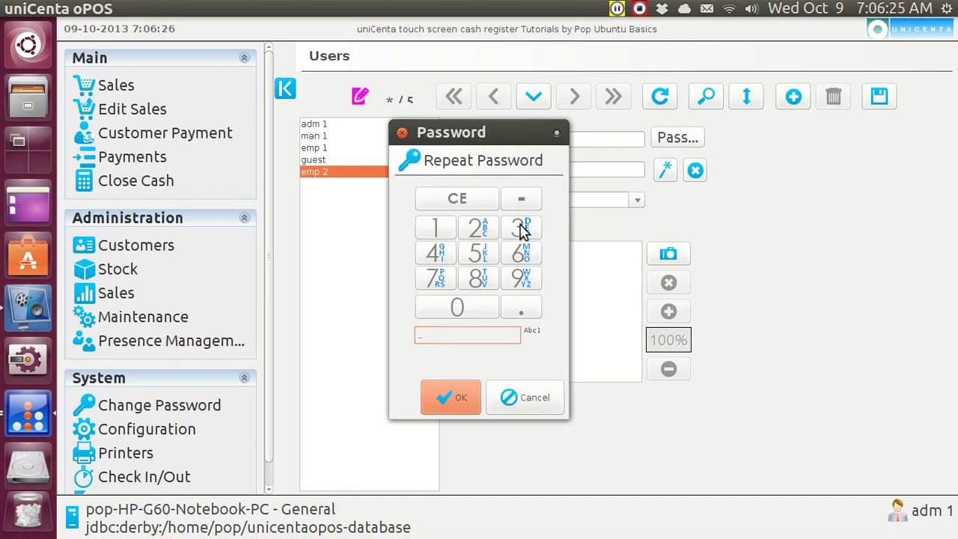
click(521, 229)
click(460, 400)
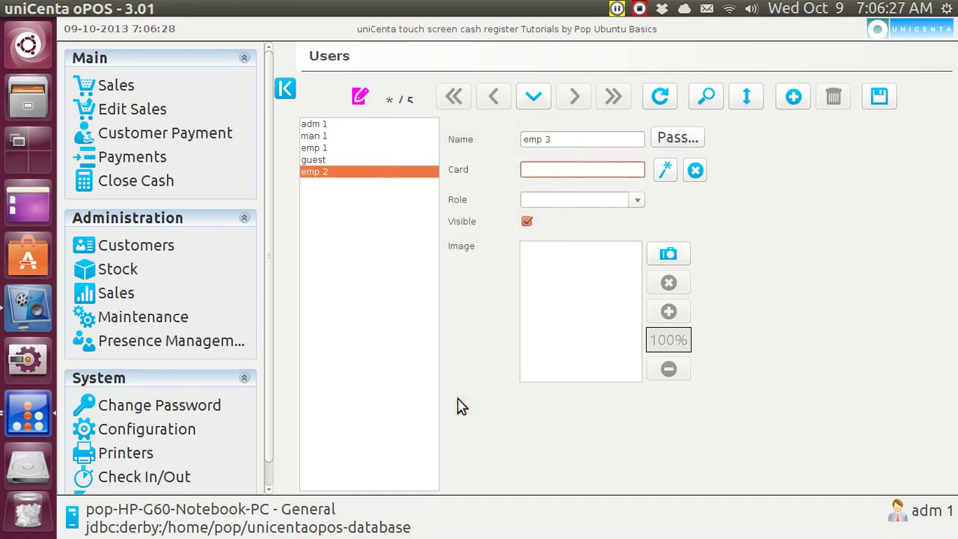
click(637, 202)
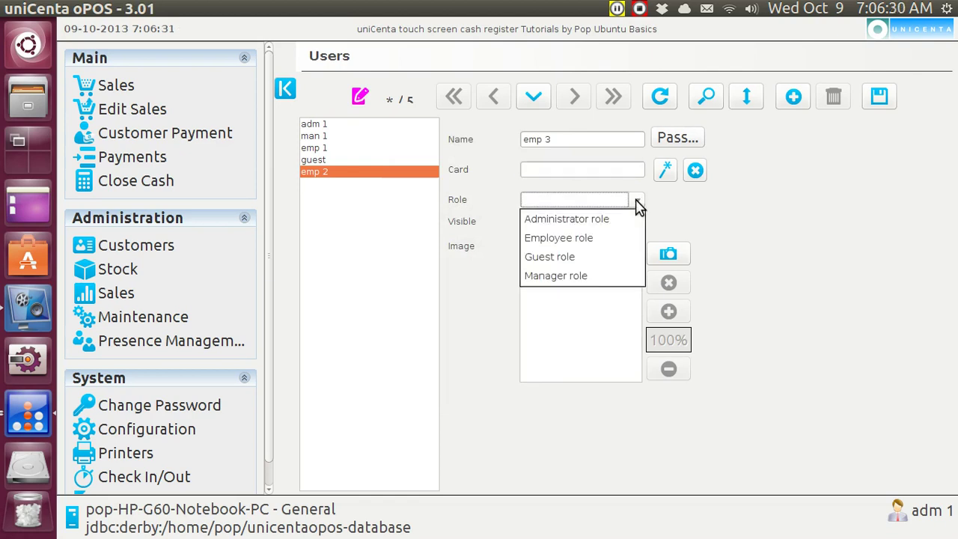
click(618, 241)
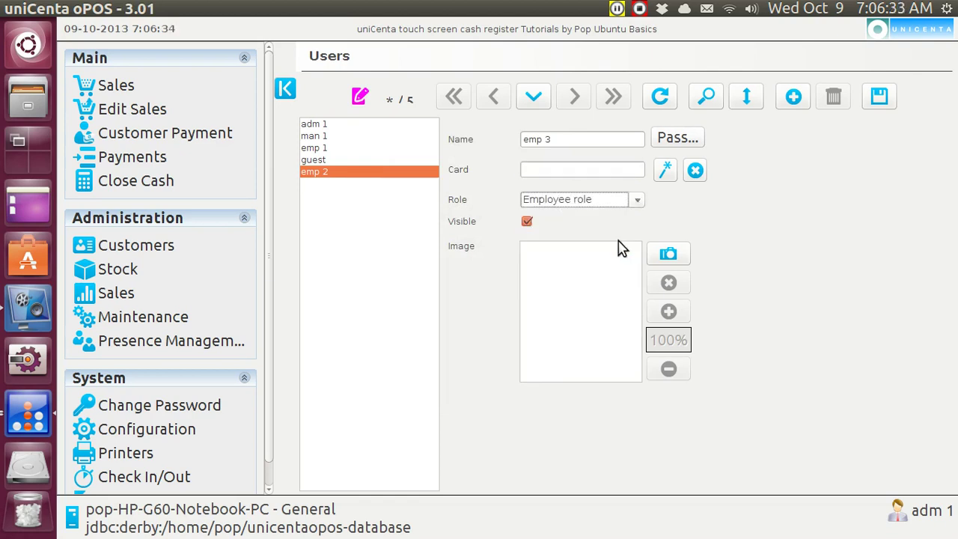
click(880, 100)
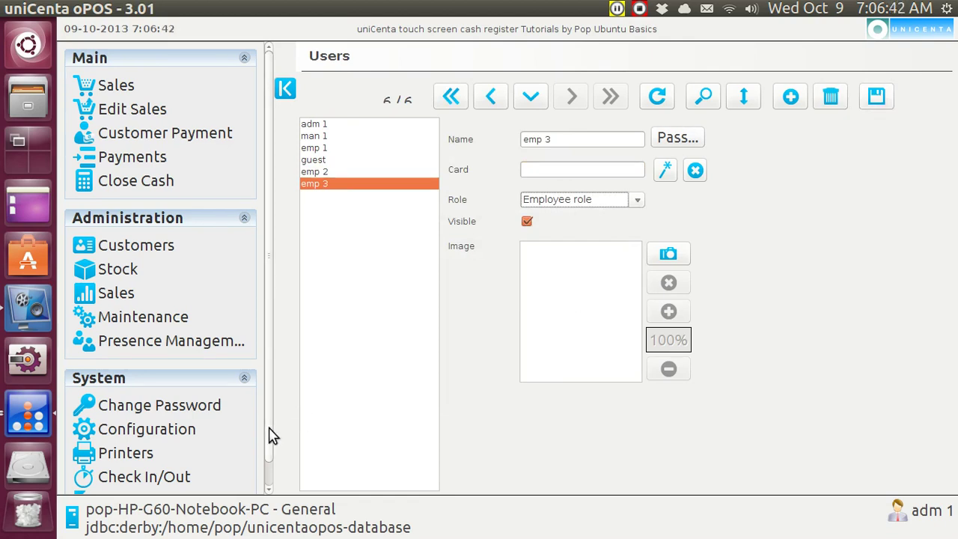
- Log out of the adm 1 account from the System section of the sidebar
scroll(272, 437, down, 1)
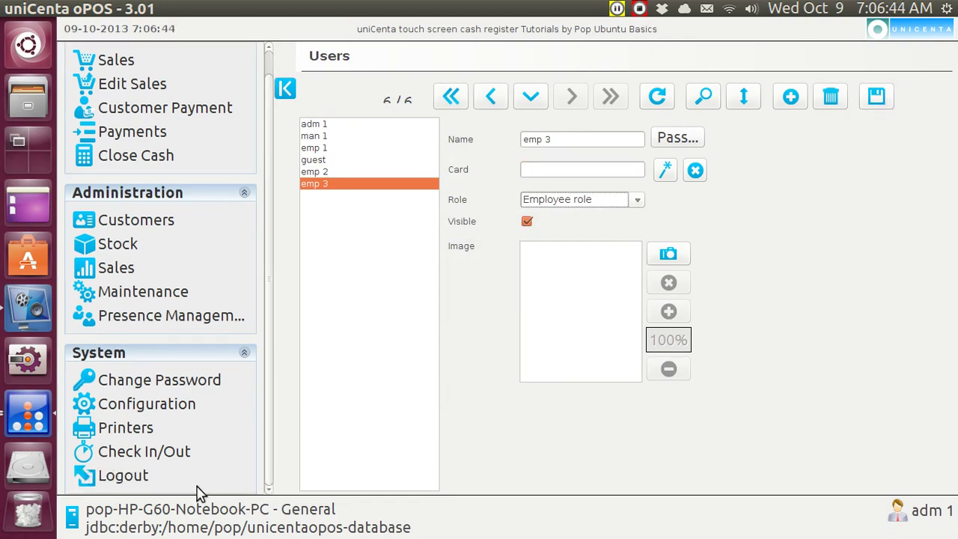
click(144, 482)
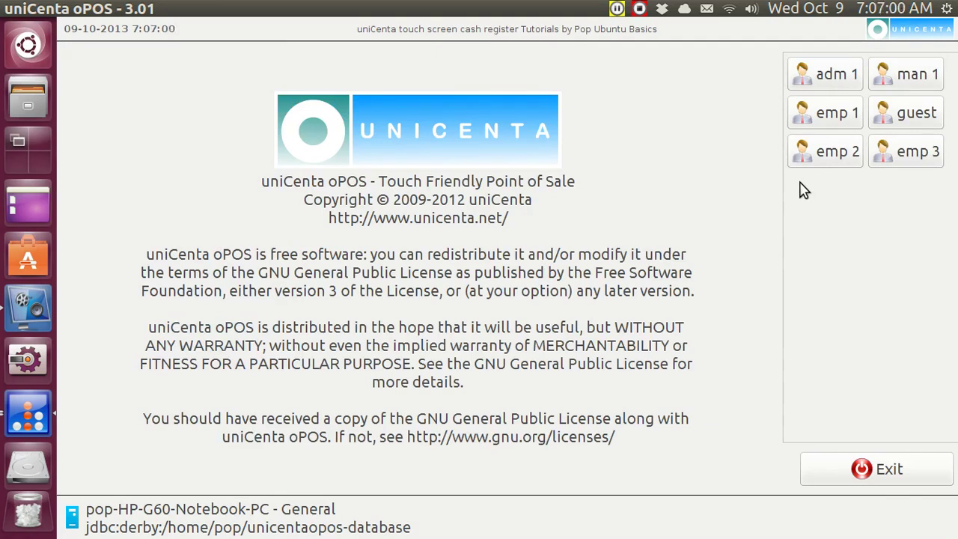
- Log in as emp 1 with its keypad password to reach the Restaurant floor
click(823, 118)
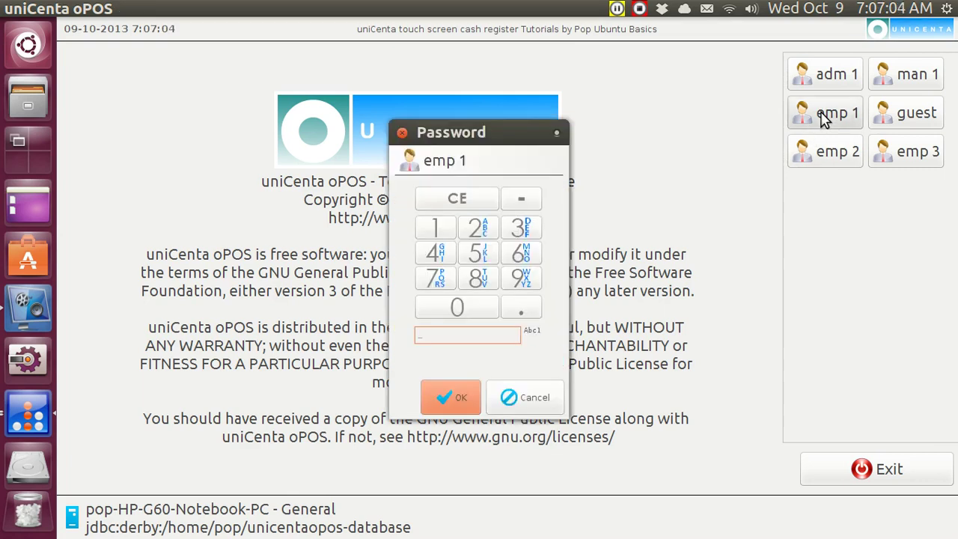
click(436, 228)
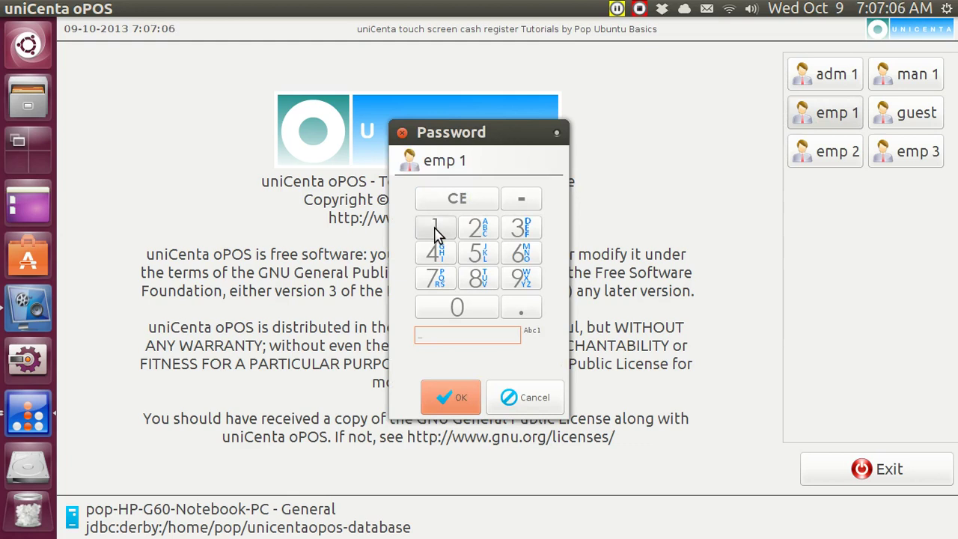
click(452, 404)
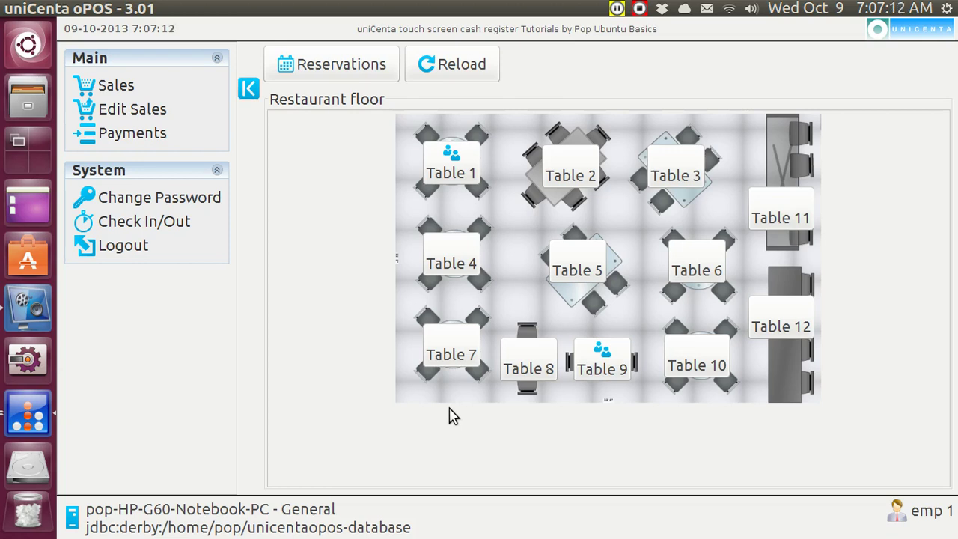
- Open Table 2 and add chair 1 and a $3.25 burger to its ticket
click(571, 166)
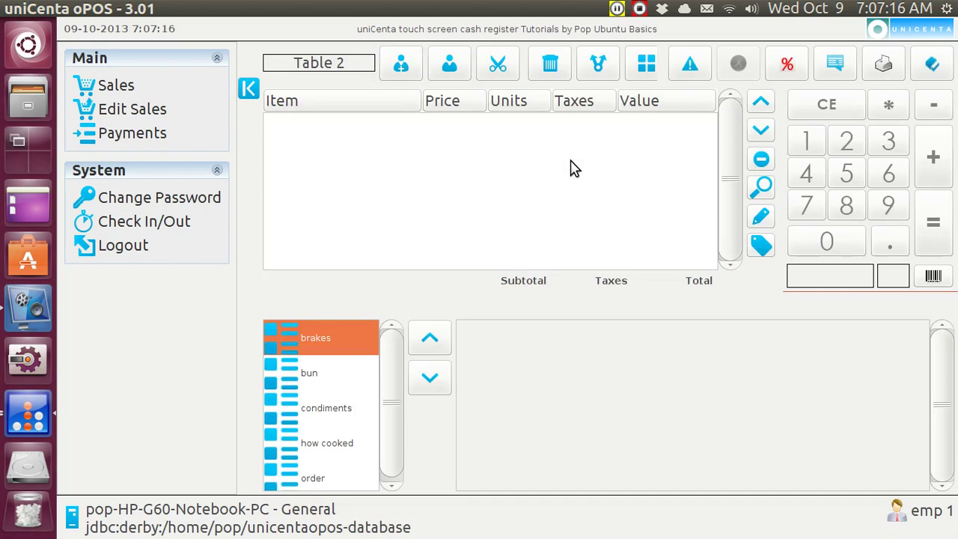
click(318, 482)
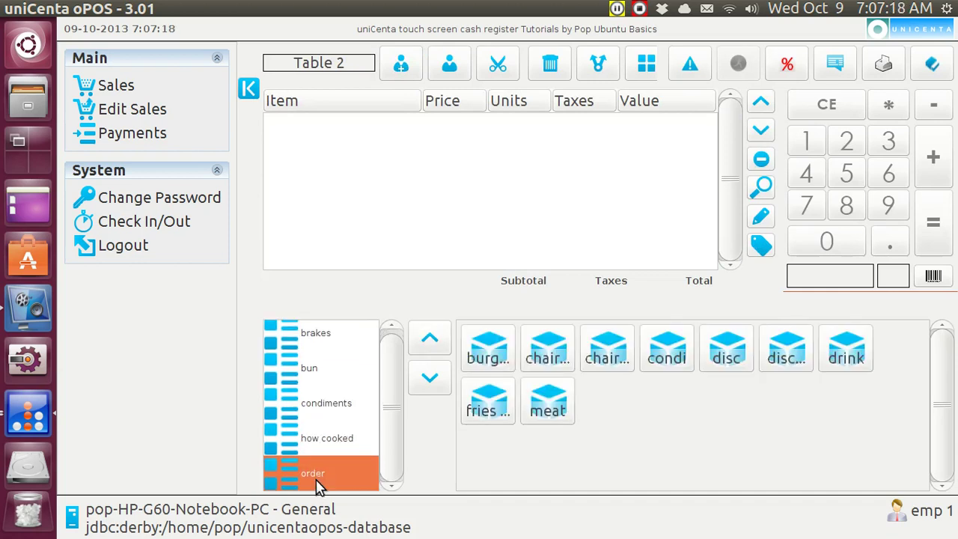
click(546, 358)
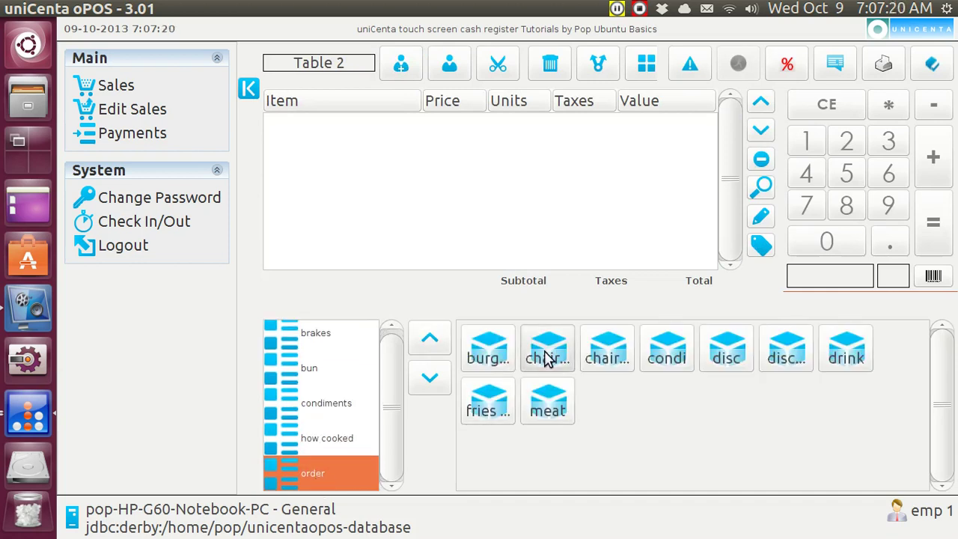
click(490, 360)
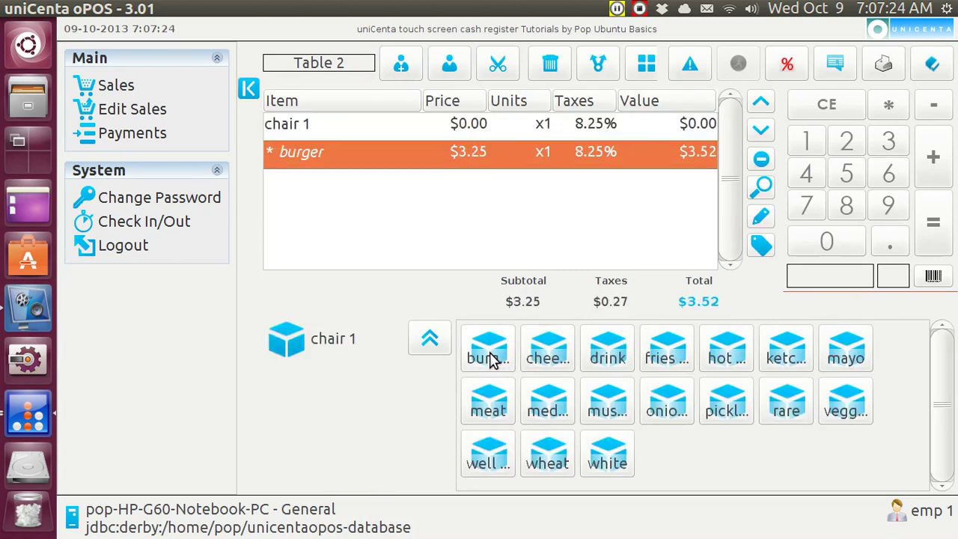